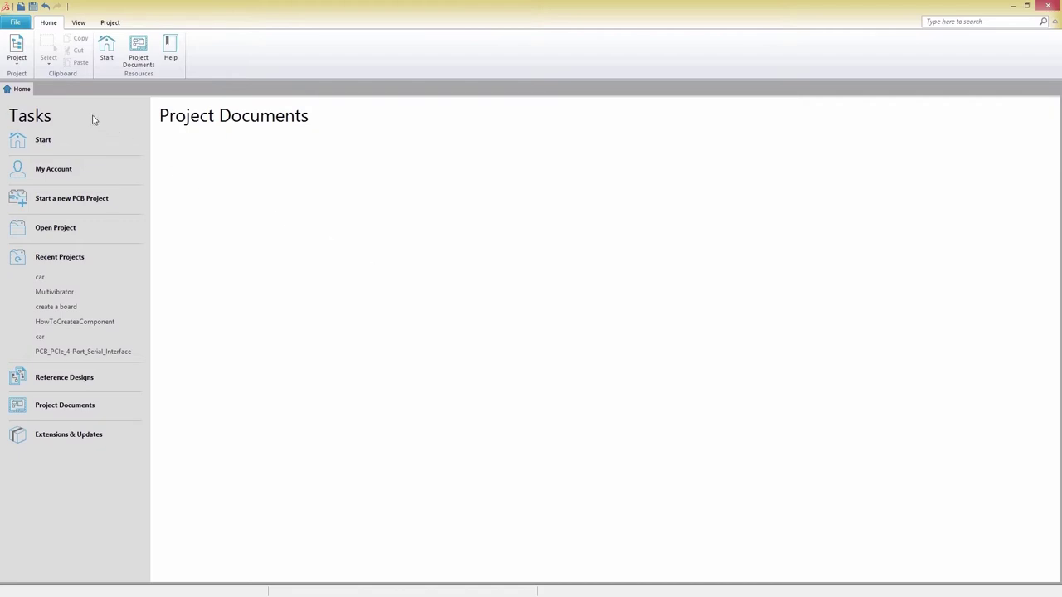
Add a new blank PCB1.PWPcbDoc to the create a board project.
click(19, 68)
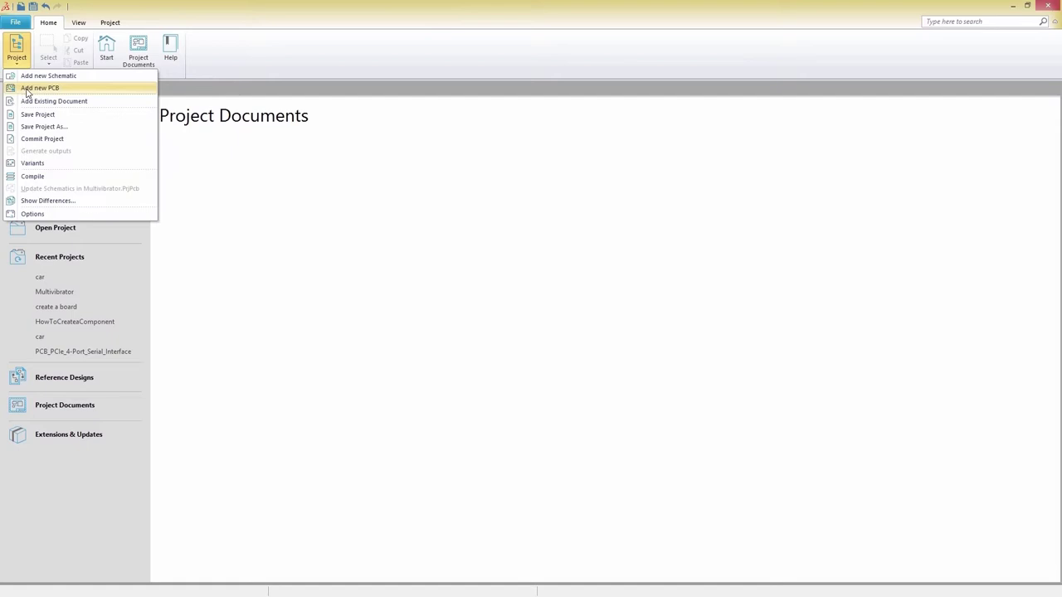
click(27, 88)
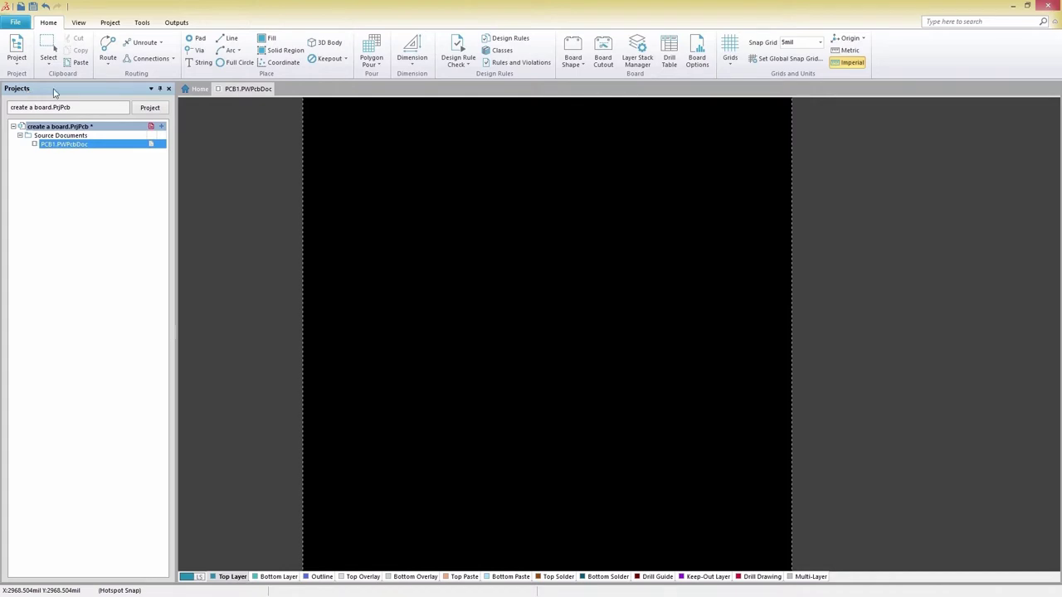
Place the relative origin at the lower-left corner point of the board outline.
click(849, 39)
click(848, 52)
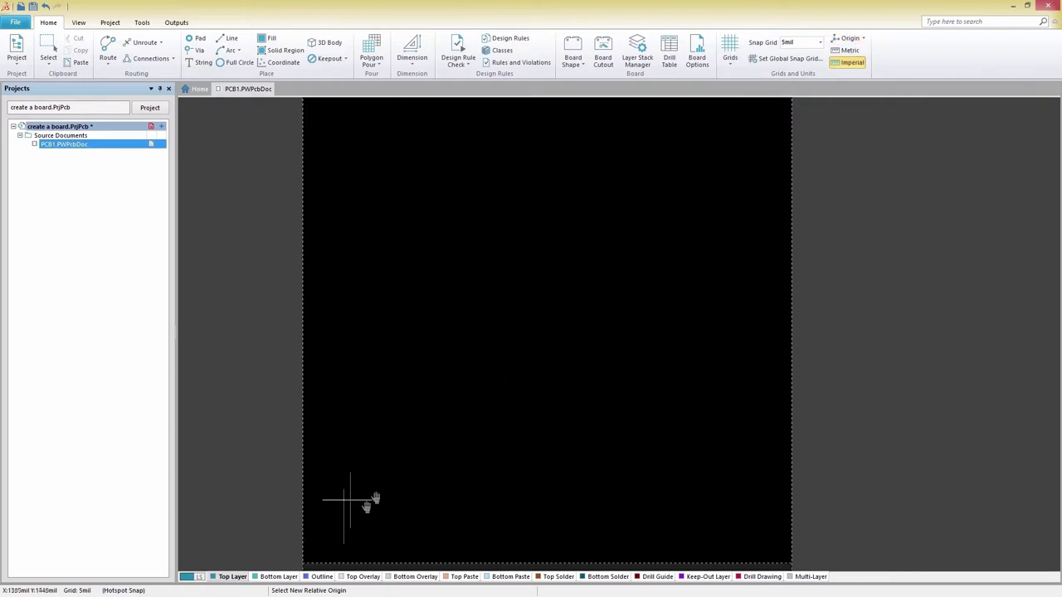
scroll(365, 498, down, 3)
ctrl+scroll(294, 456, up, 5)
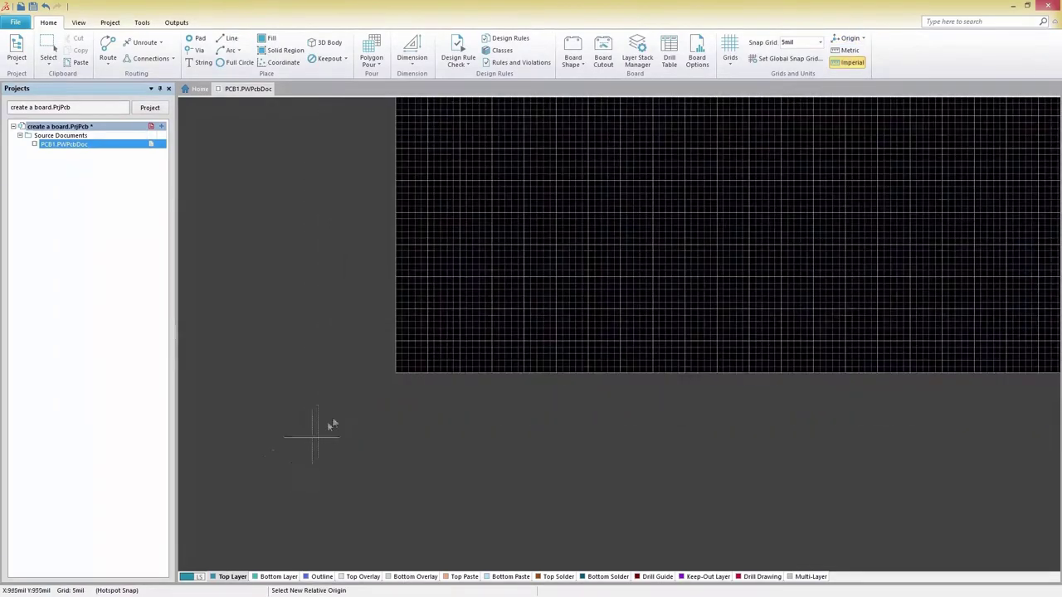
click(395, 372)
ctrl+scroll(327, 431, down, 2)
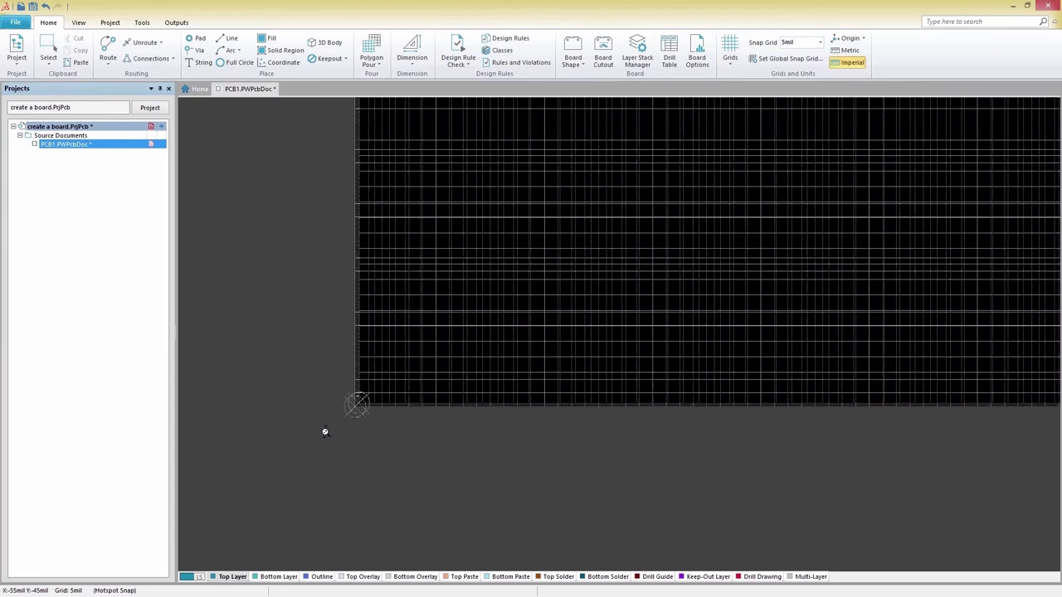
ctrl+scroll(325, 431, down, 5)
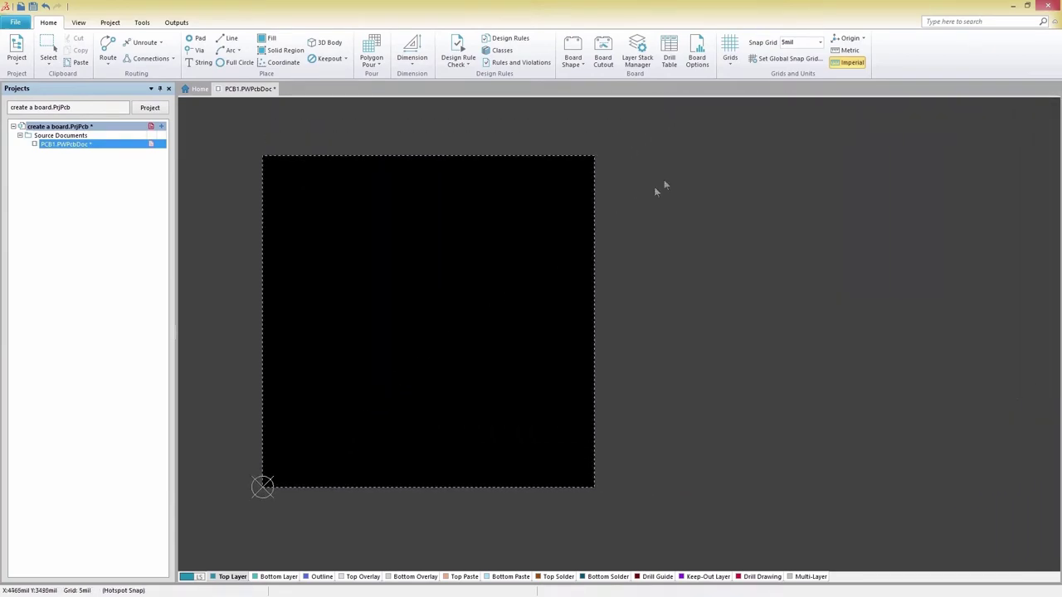
Set the global snap grid to 39.37mil and confirm it.
click(818, 43)
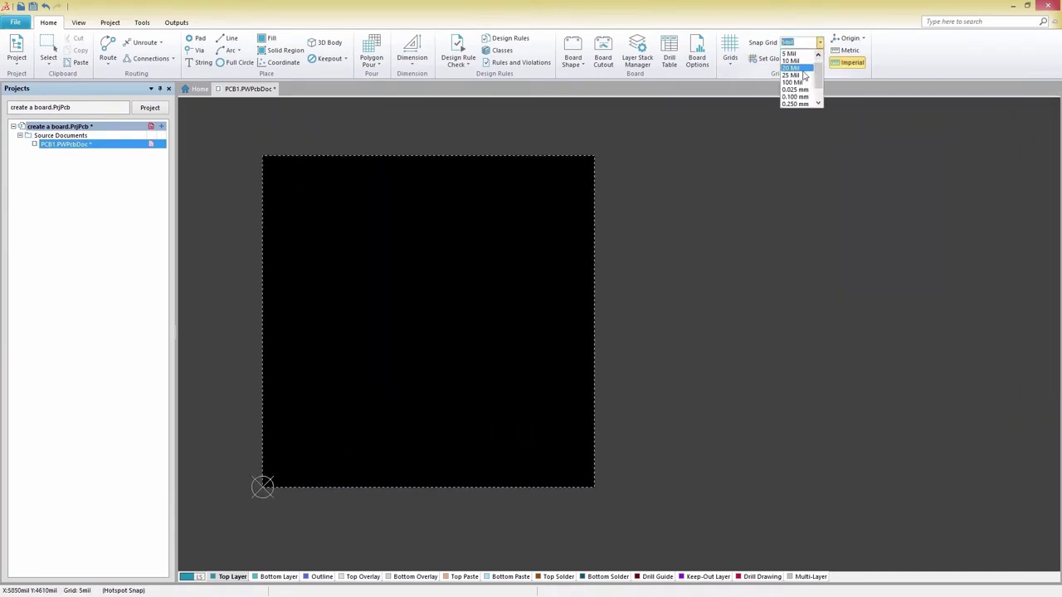
scroll(799, 83, down, 2)
click(798, 100)
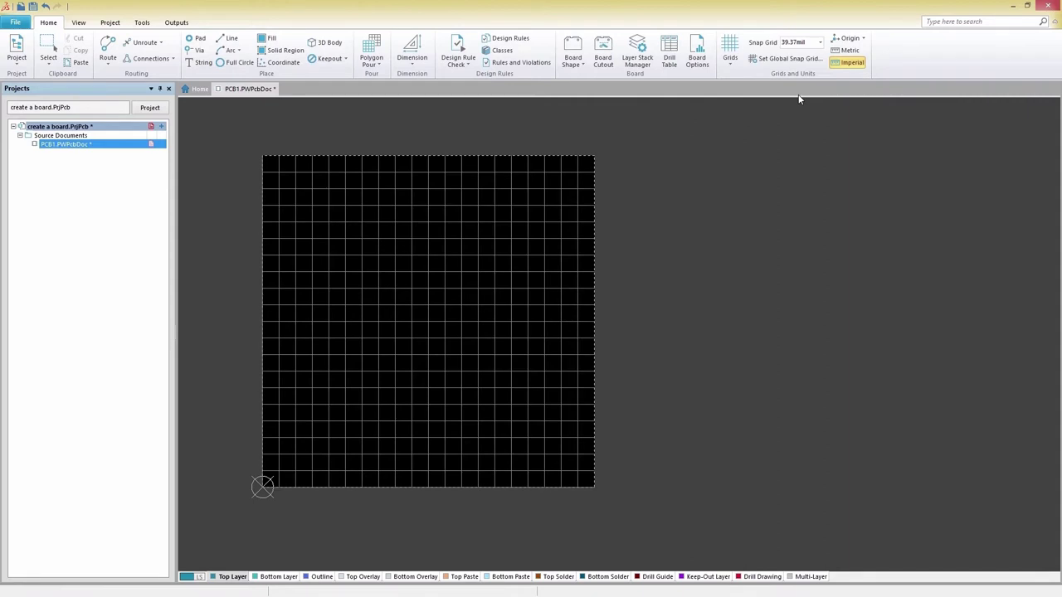
click(803, 59)
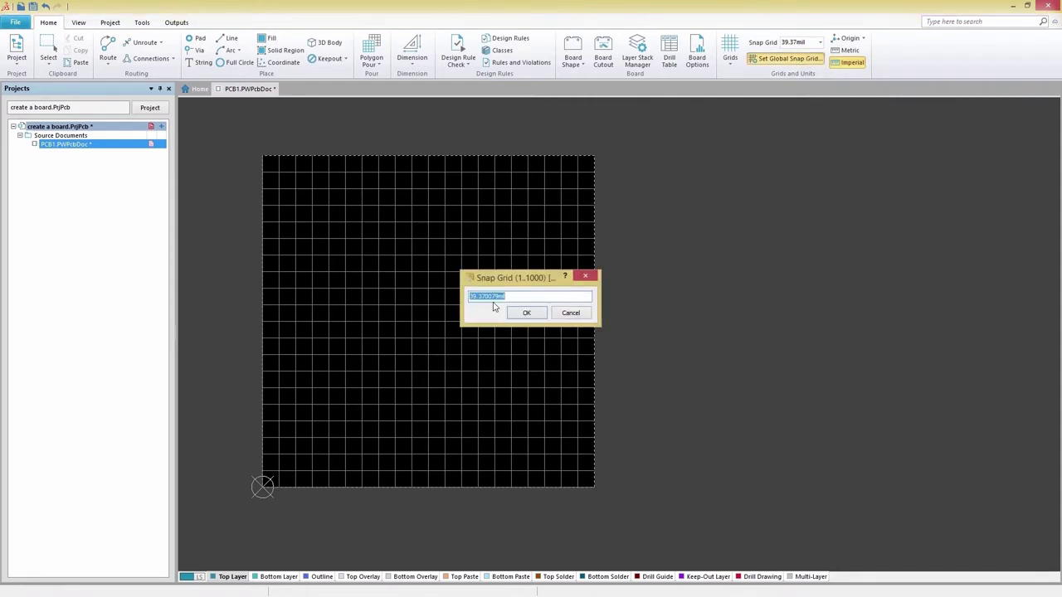
click(525, 312)
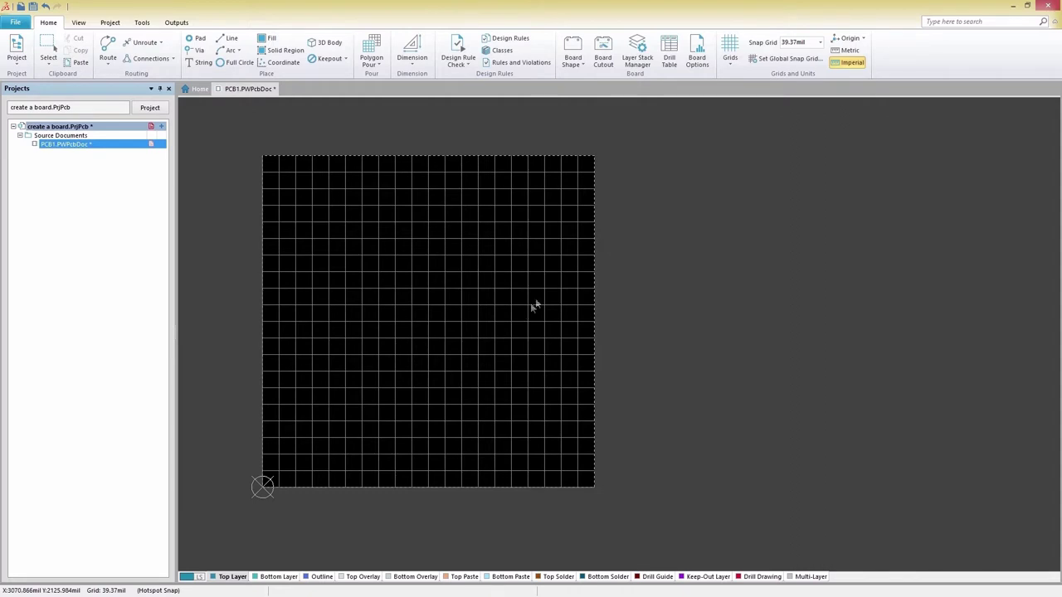
Open the Grid Manager to see the Global Board Snap Grid at 39.37 x 39.37.
click(730, 66)
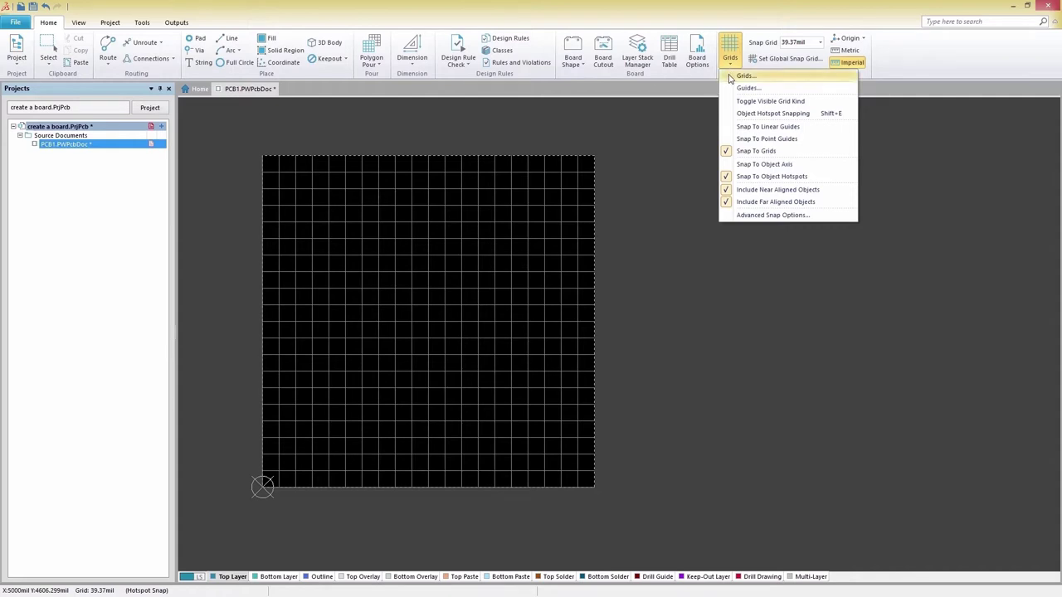
click(730, 76)
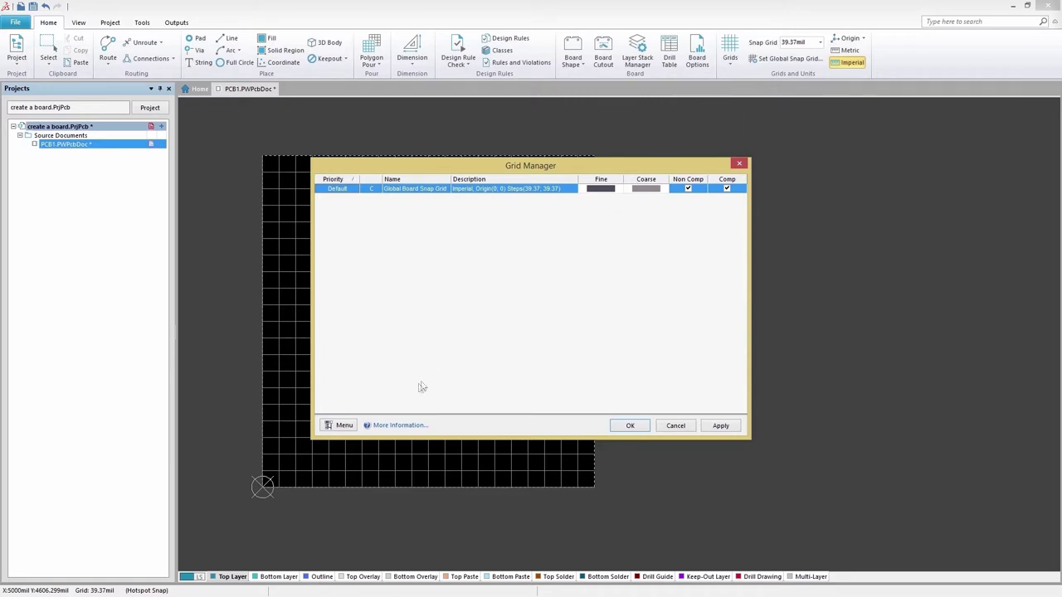
Add a New Cartesian Grid at priority 1 in the Grid Manager.
click(344, 425)
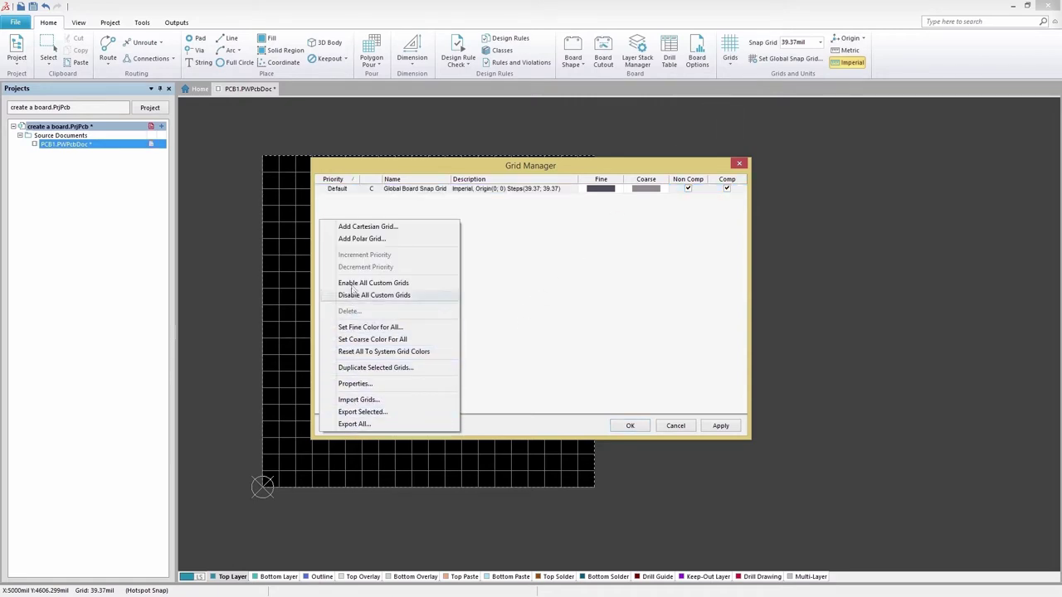
click(366, 228)
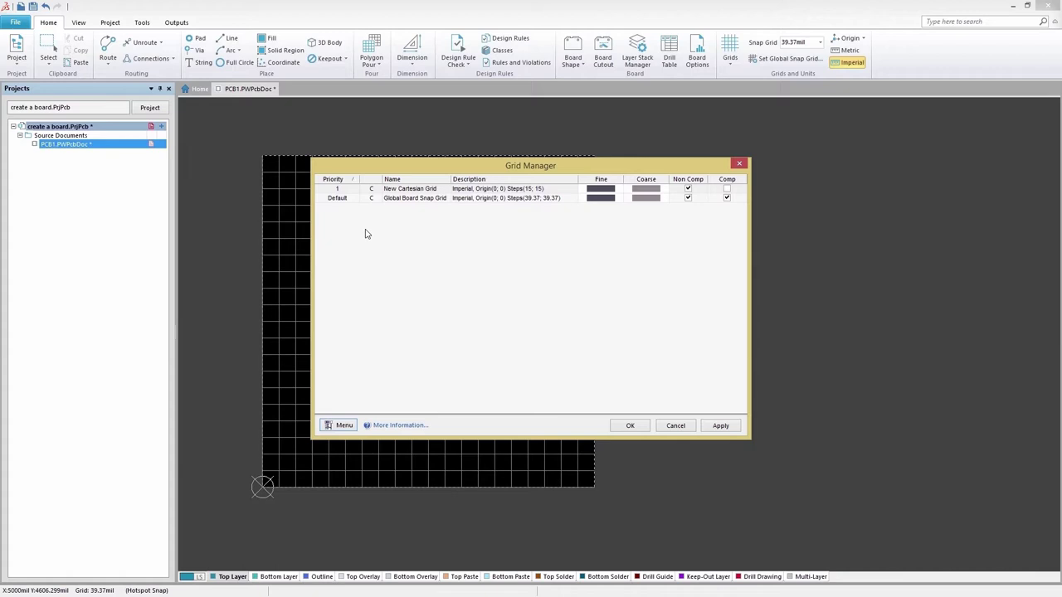
Edit the New Cartesian Grid to Metric units with a 2.500mm step.
double_click(411, 191)
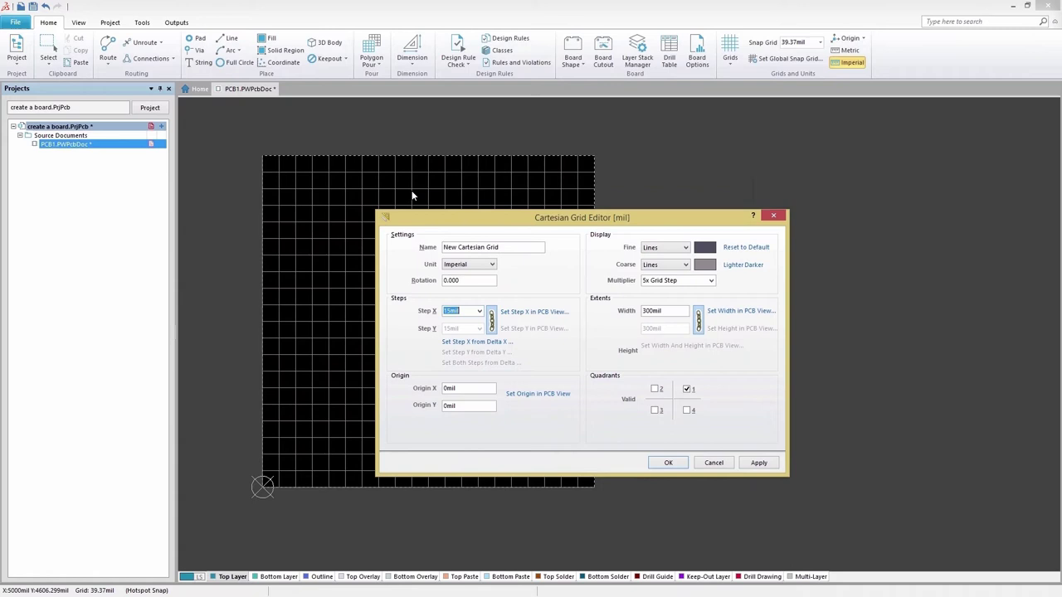
click(462, 264)
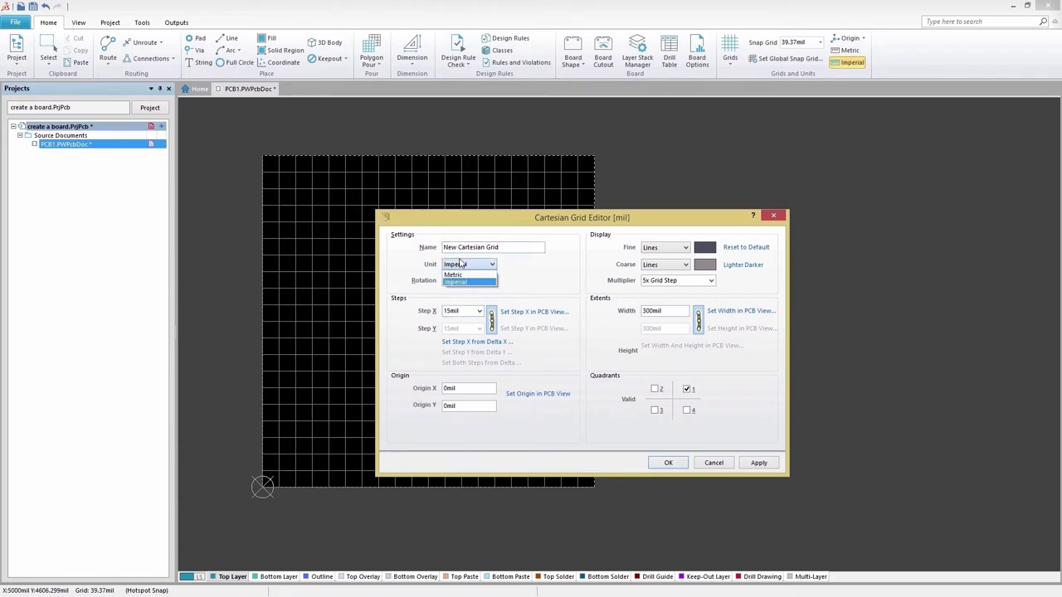
click(455, 274)
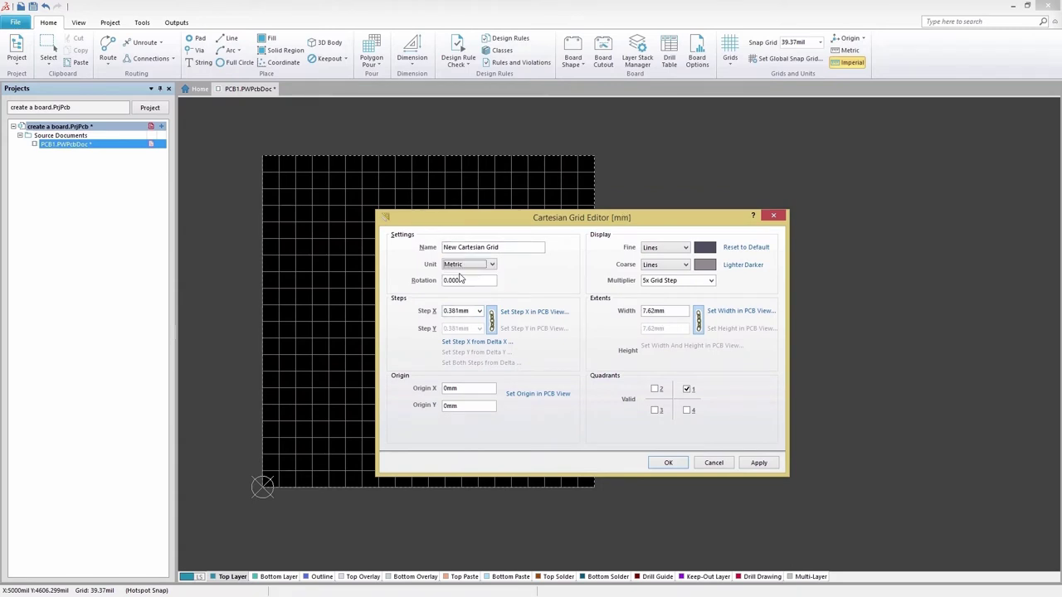
click(479, 311)
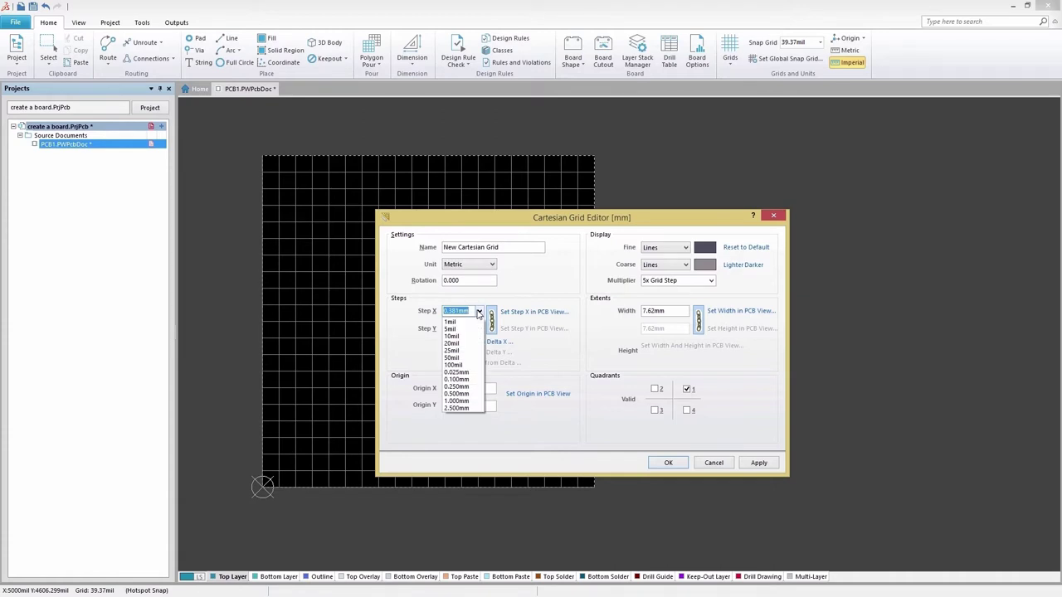
click(475, 407)
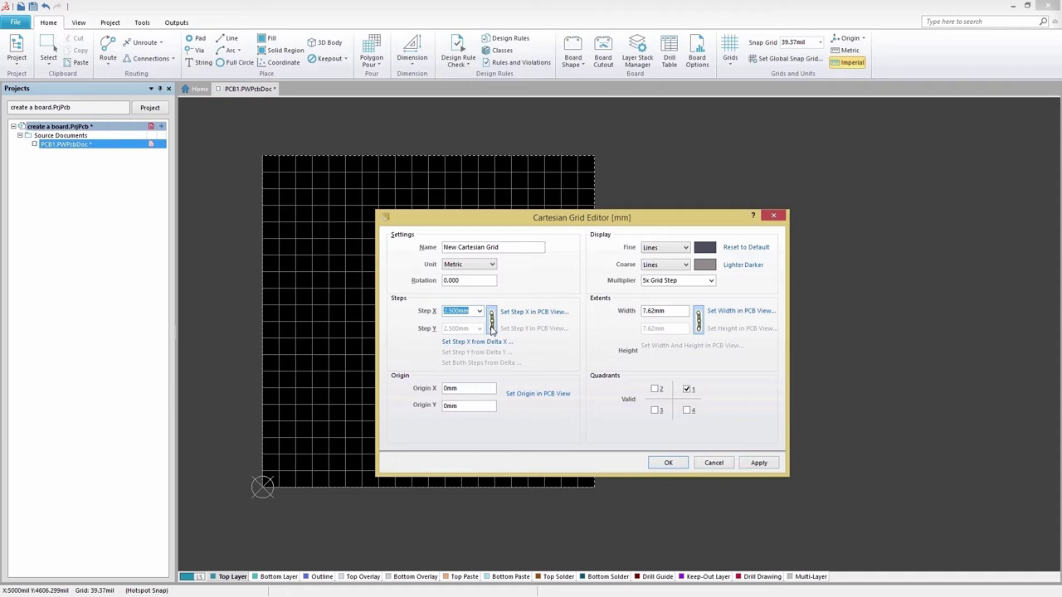
Toggle the Step Y link (briefly 50mil), then enter 40 for the grid width.
click(491, 321)
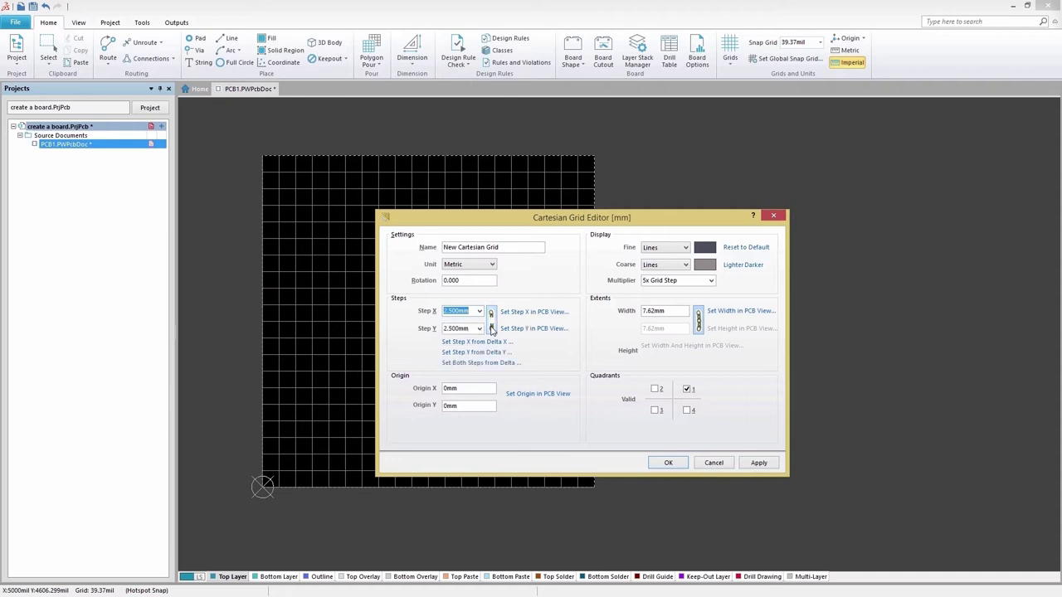
click(478, 329)
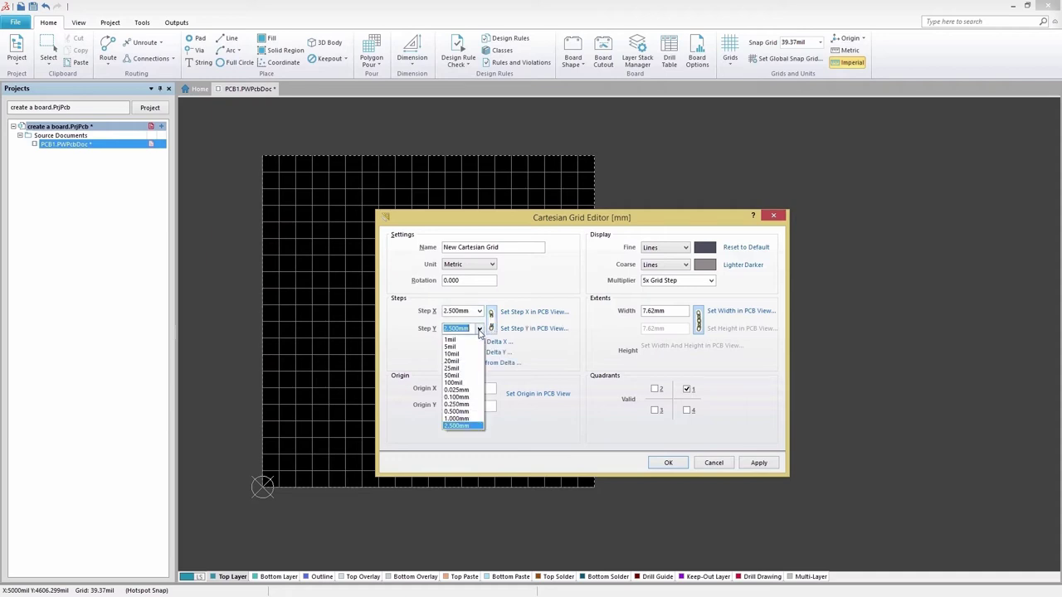
click(454, 375)
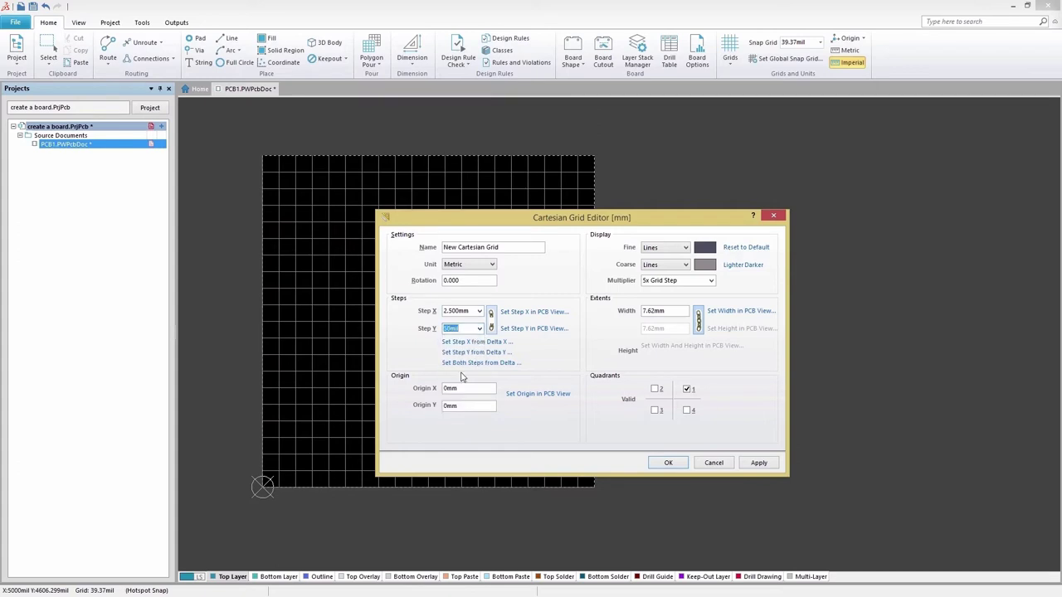
click(491, 323)
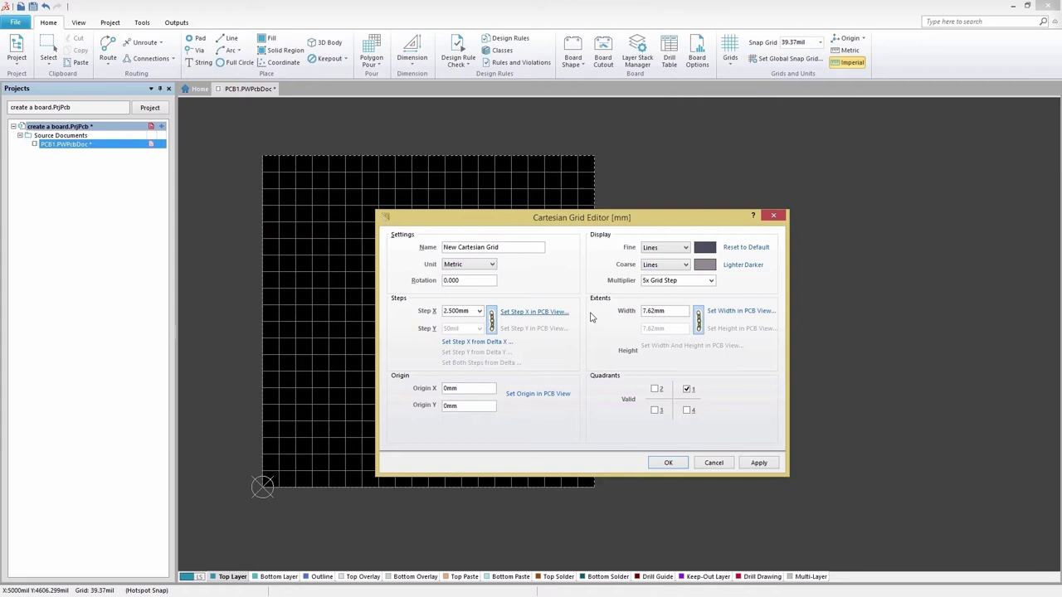
double_click(644, 310)
text(40)
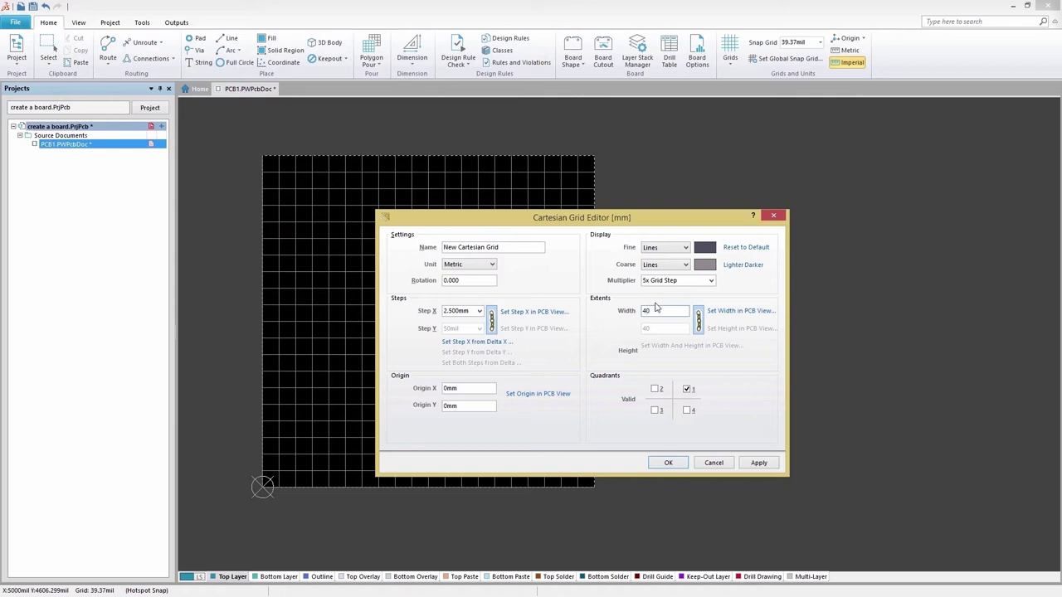
Colour the fine grid lines cyan and coarse lines red, then apply the grid.
click(704, 248)
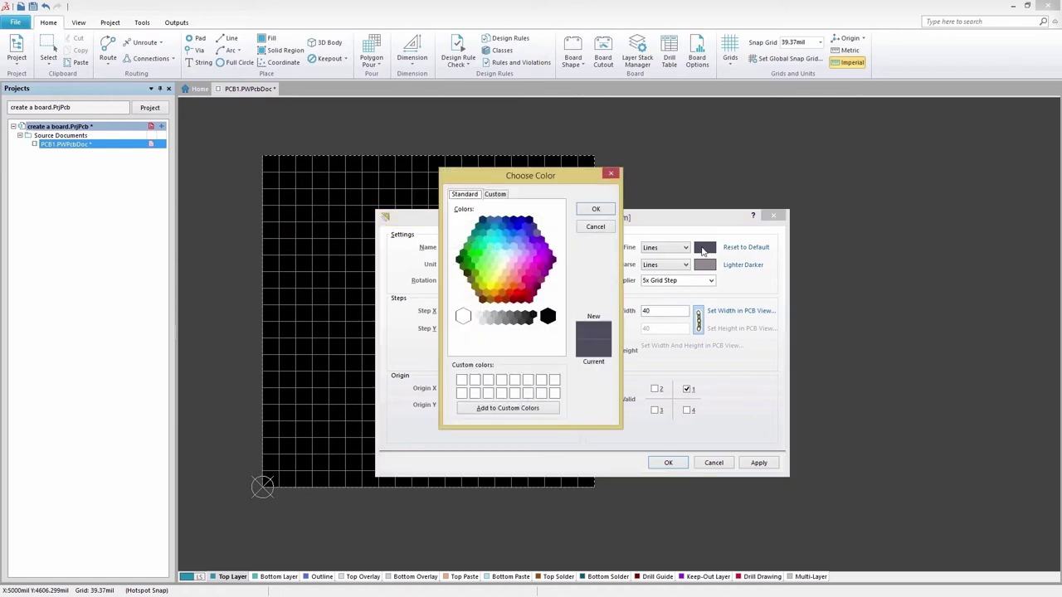
click(496, 231)
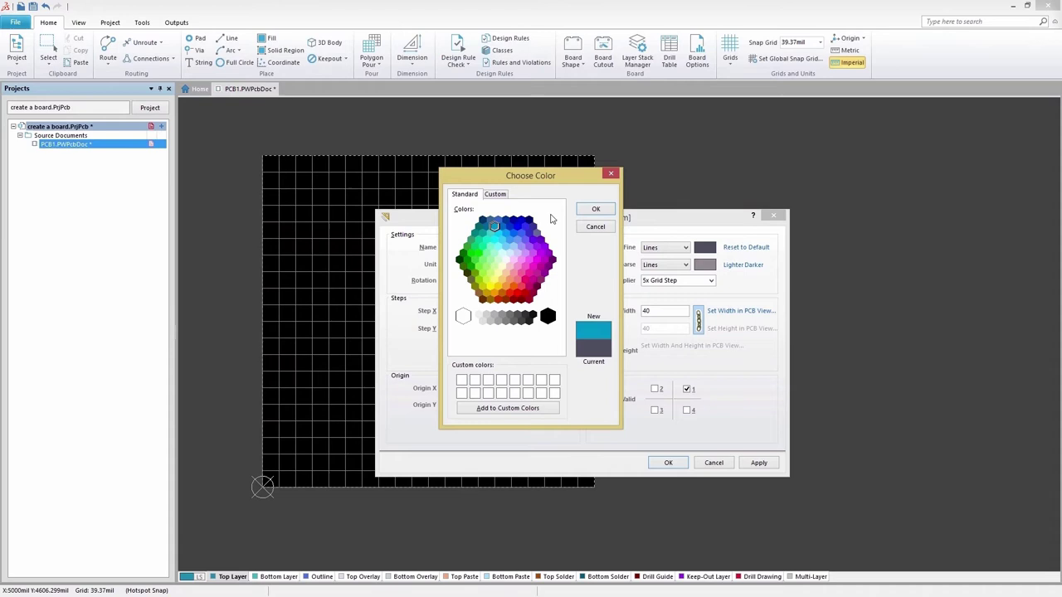
click(596, 209)
click(704, 265)
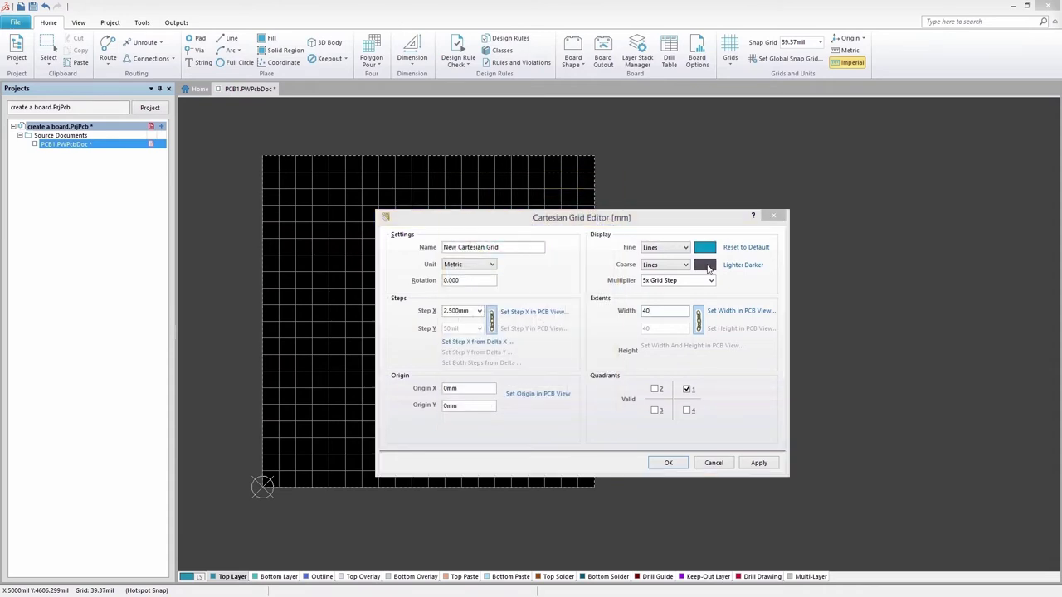
click(523, 294)
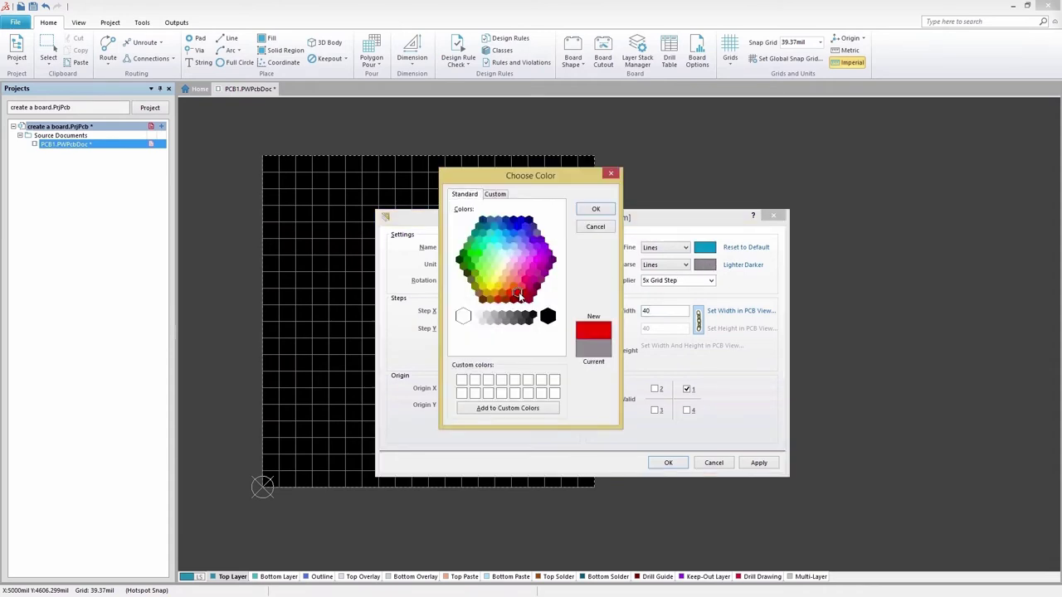
click(594, 211)
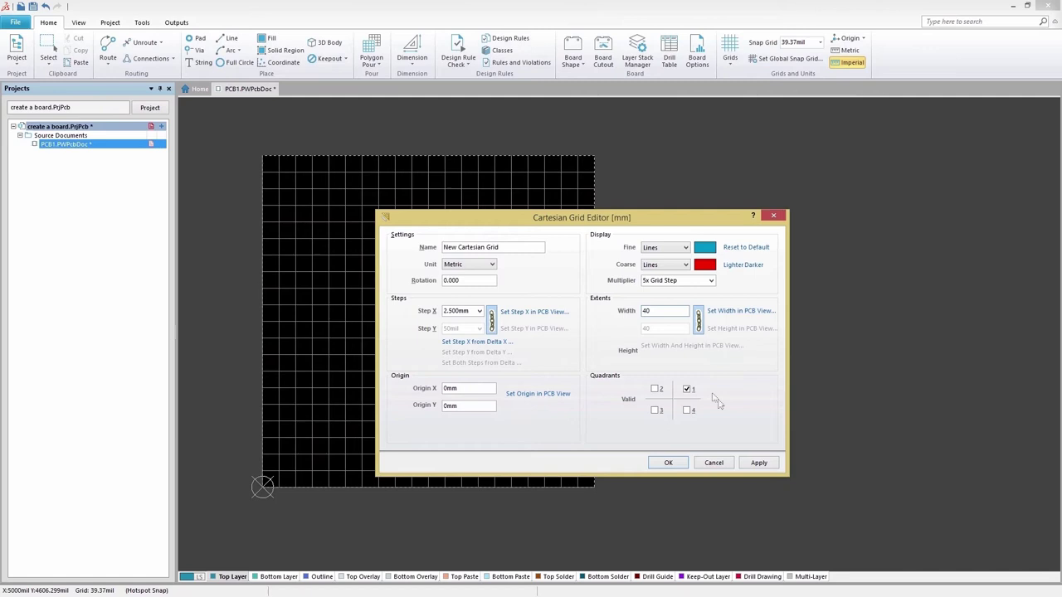
click(760, 464)
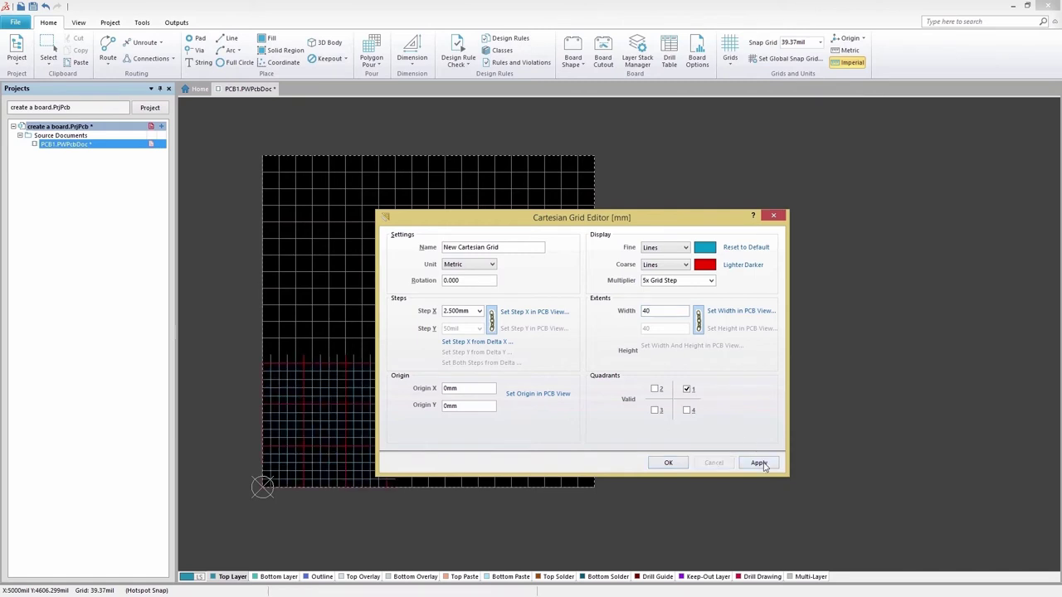
Save the grid edits, then add three test Cartesian grids and delete them again.
click(679, 464)
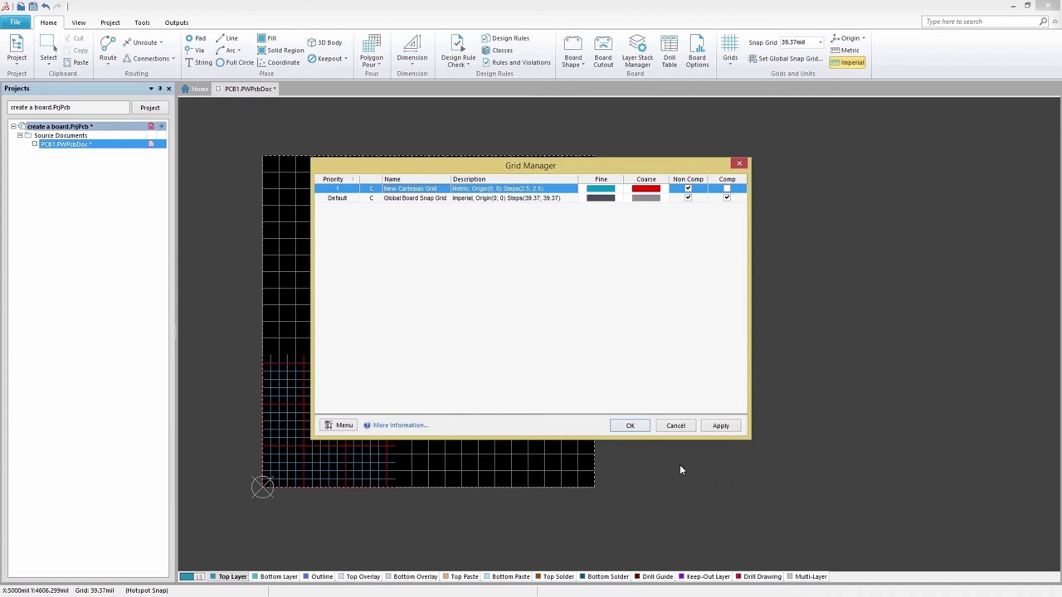
right_click(502, 289)
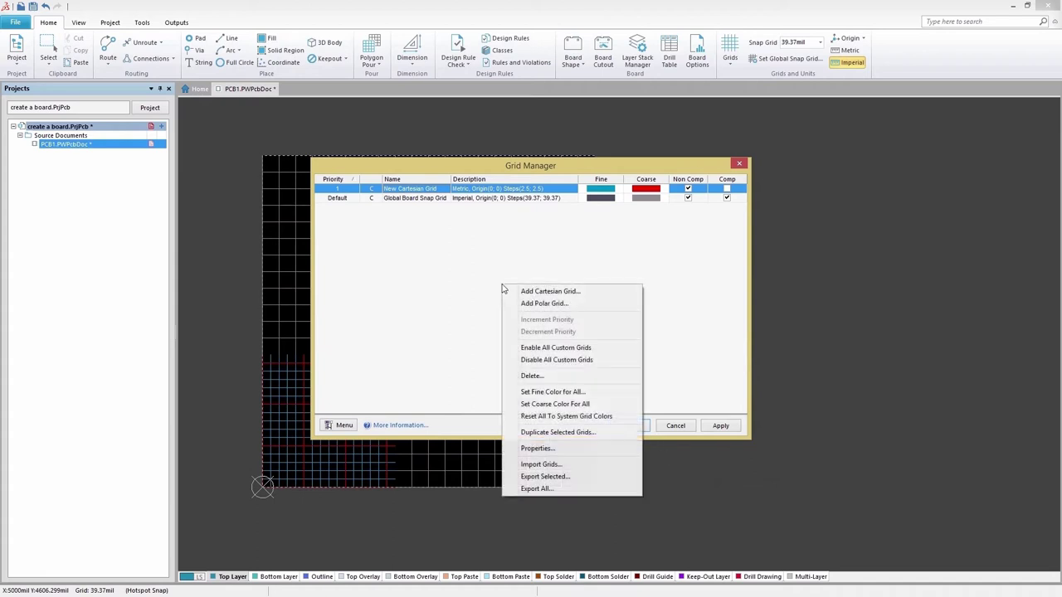
click(531, 291)
right_click(517, 289)
click(537, 296)
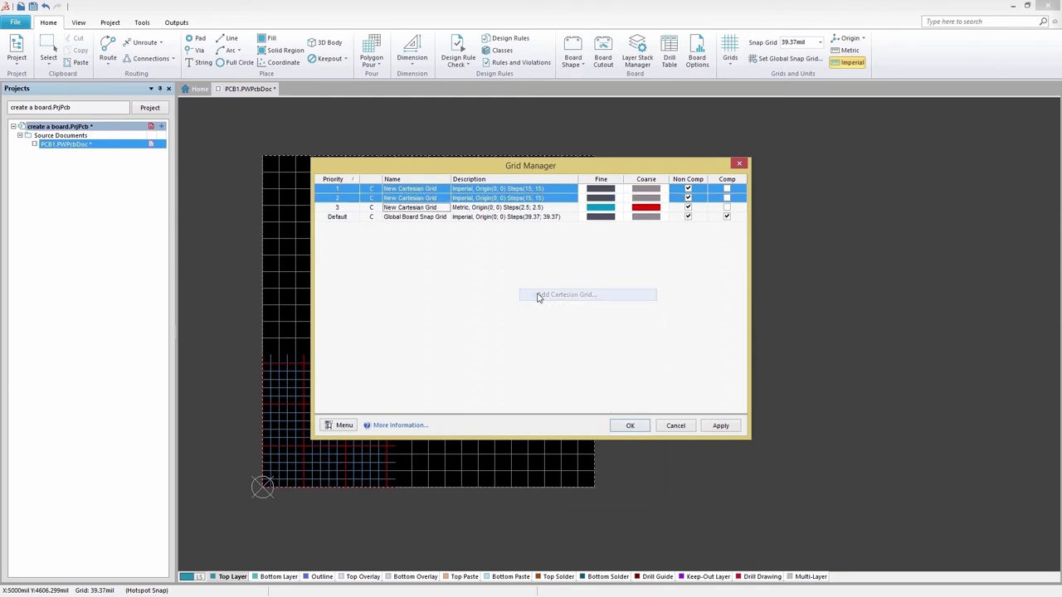
right_click(538, 295)
click(555, 299)
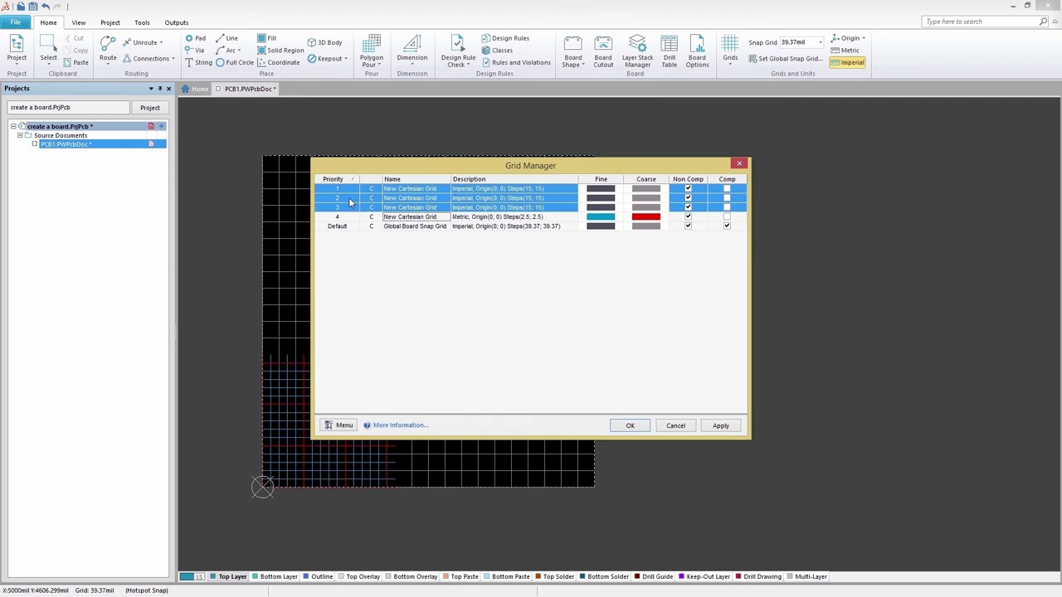
right_click(349, 201)
click(379, 290)
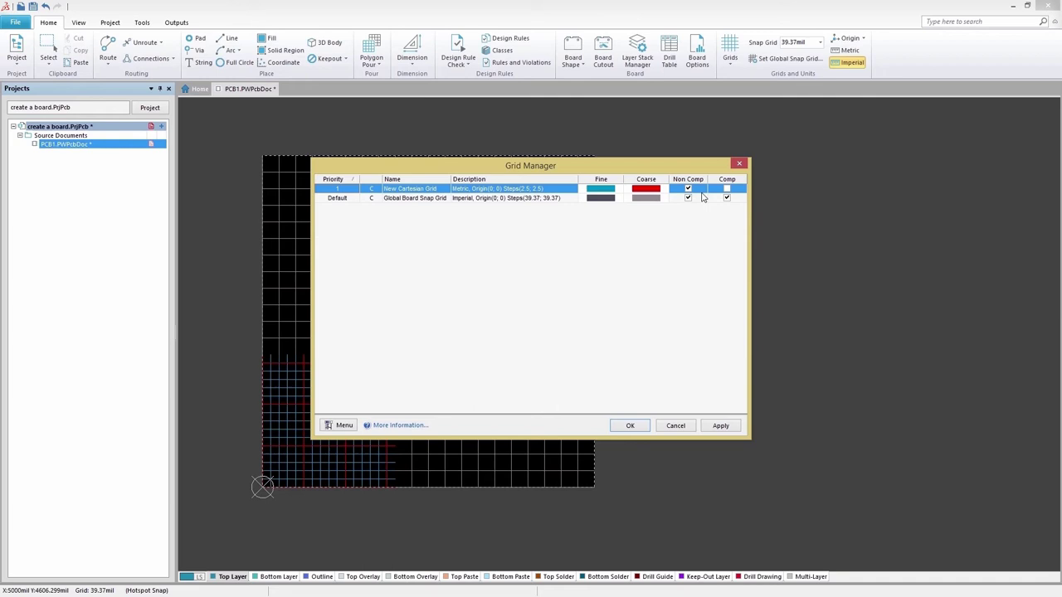
Tick Comp for the New Cartesian Grid, apply, and close the Grid Manager.
click(728, 189)
click(720, 425)
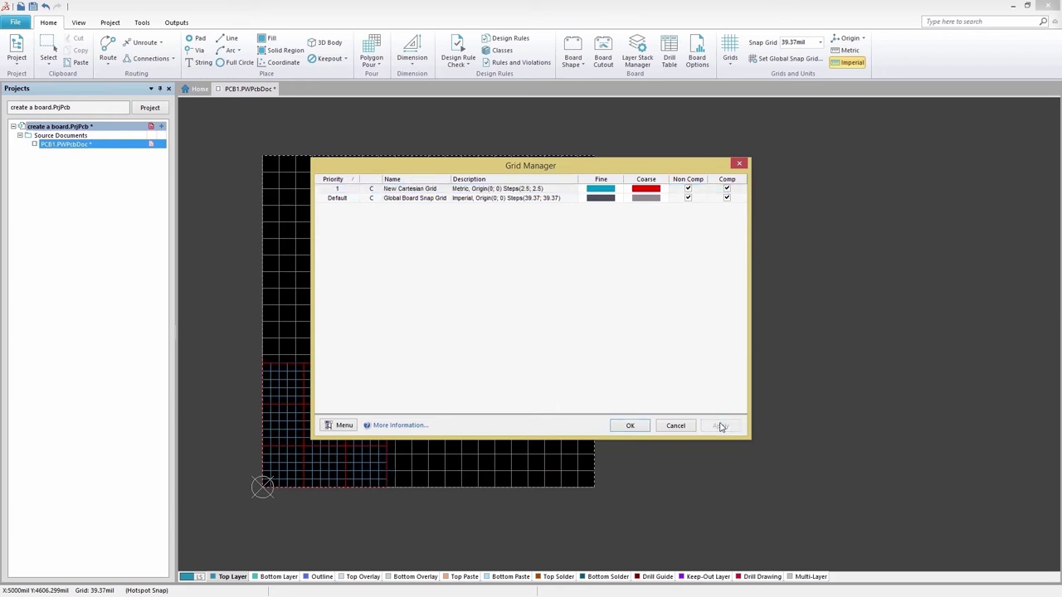
click(628, 426)
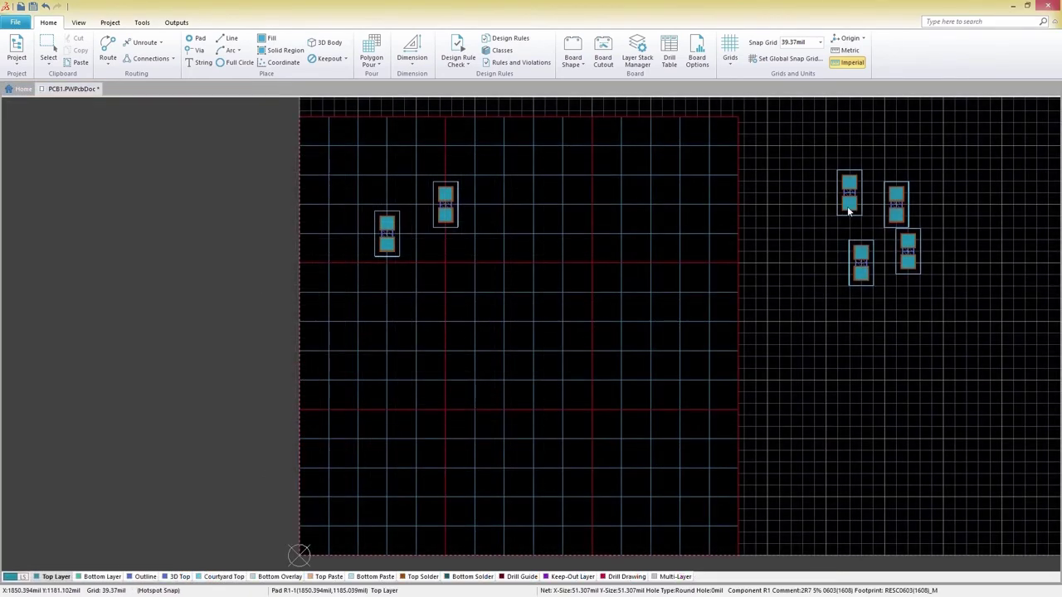
Drag four resistors from the right cluster onto the board and box-select all six.
drag(847, 207, 474, 236)
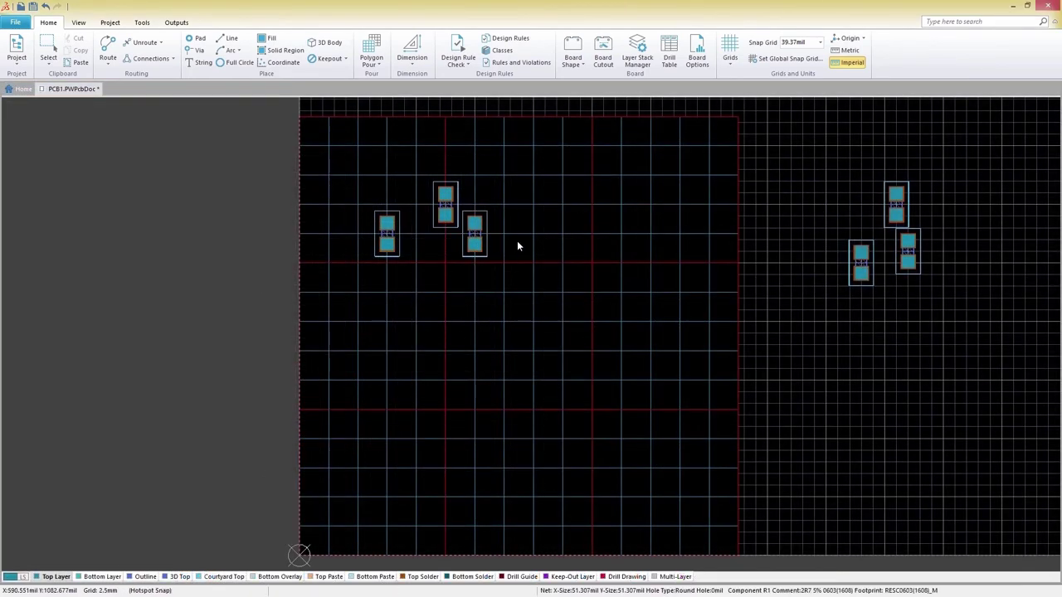
drag(894, 203, 560, 234)
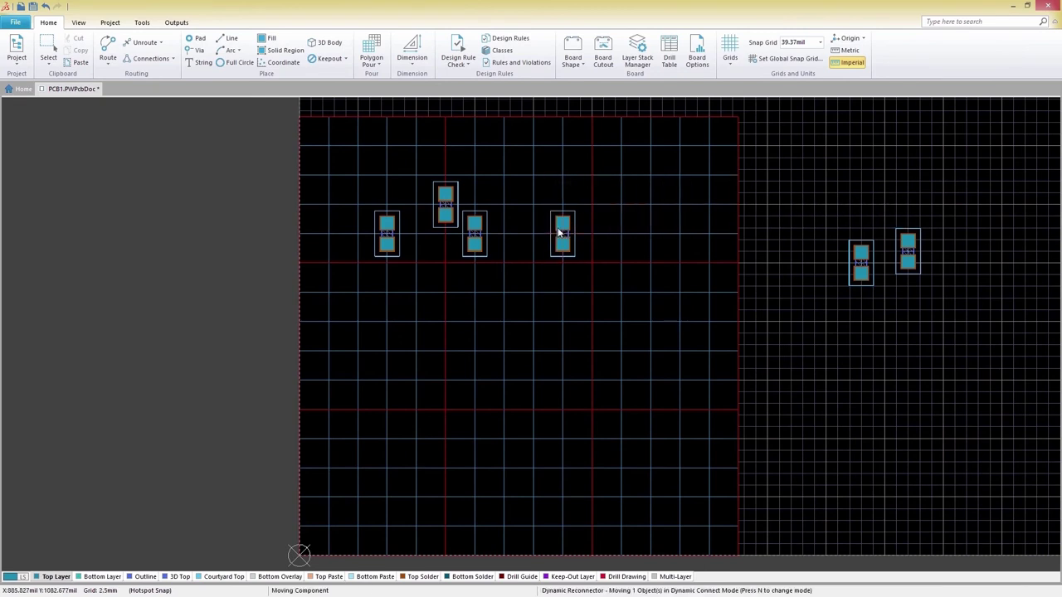
drag(866, 266, 624, 297)
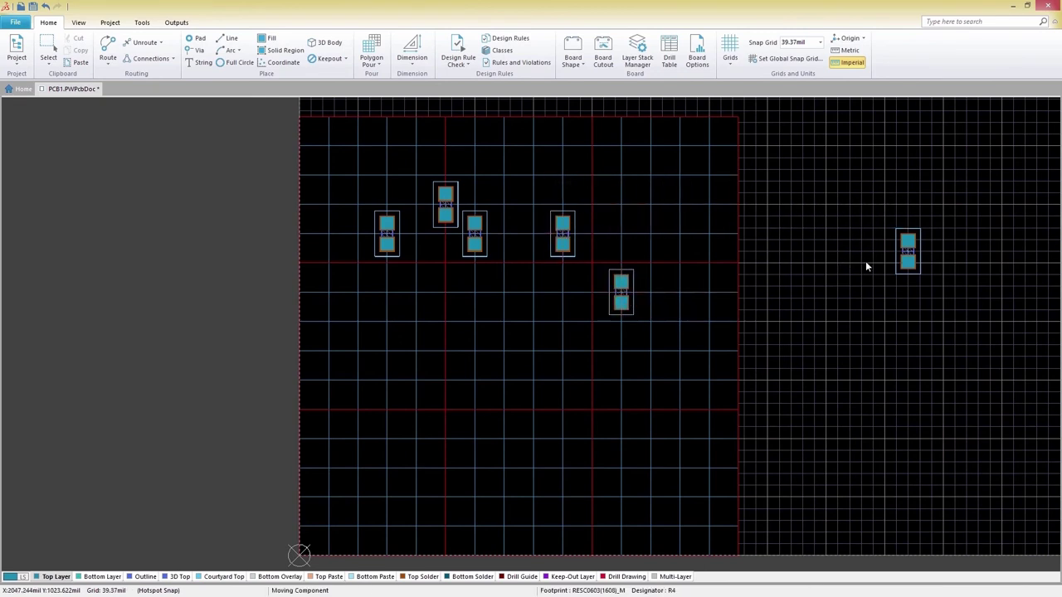
drag(907, 253, 720, 299)
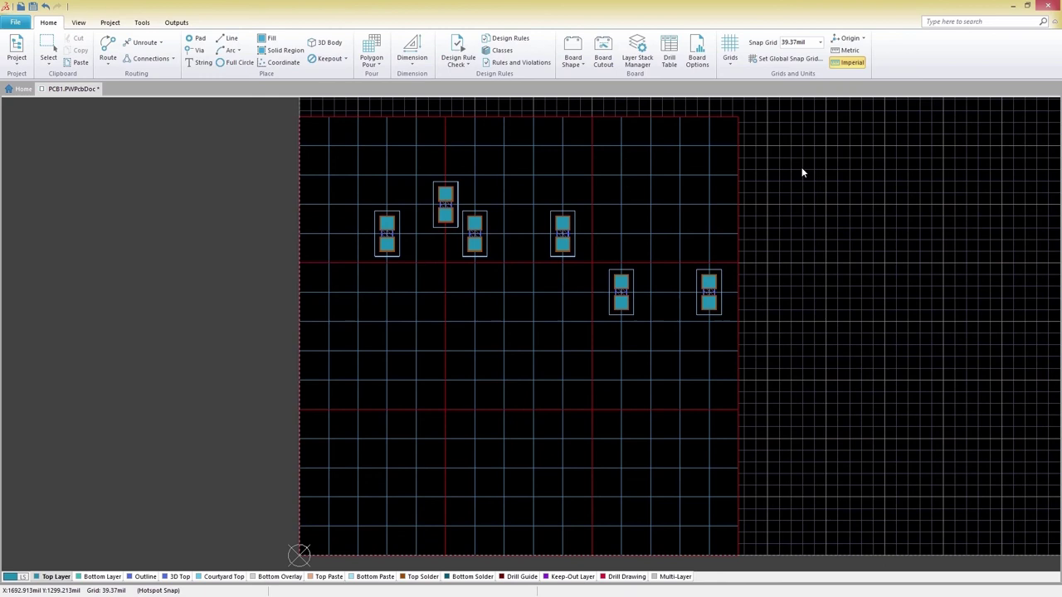
drag(802, 169, 322, 368)
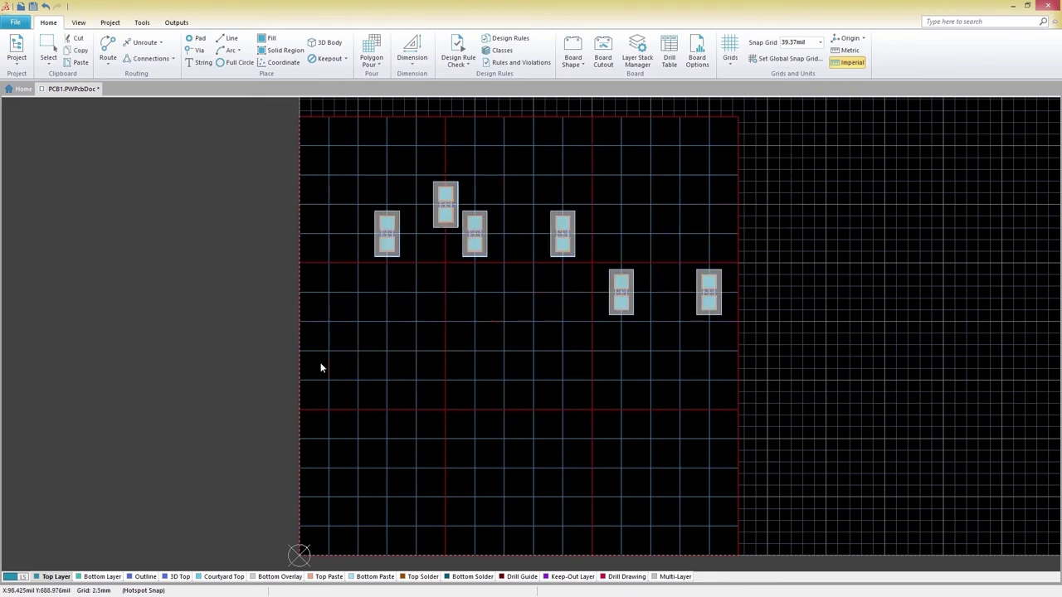
Align the six resistors along their tops, using the clicked resistor as the reference.
click(154, 26)
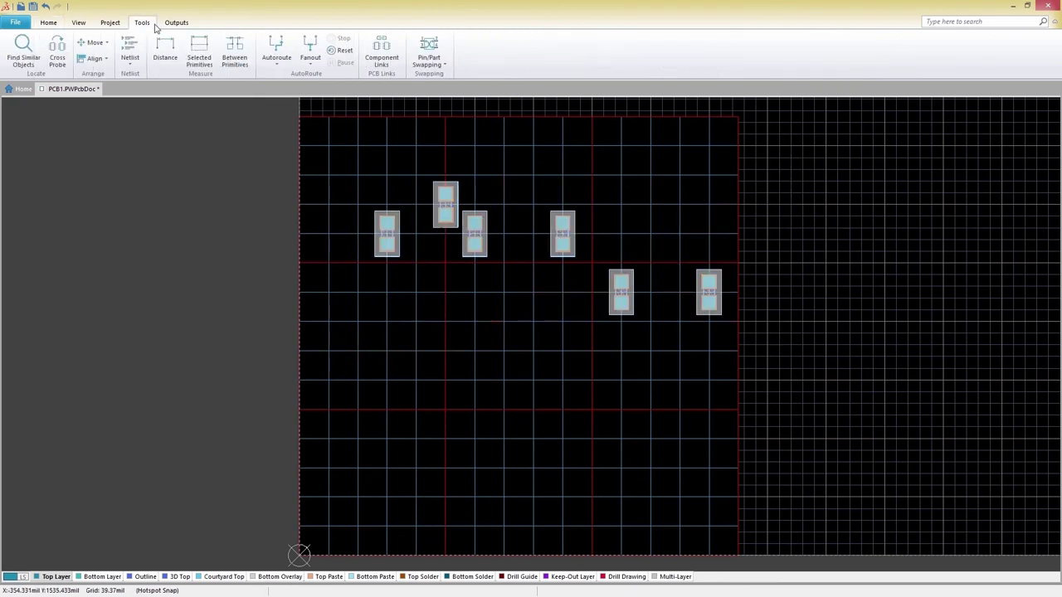
click(107, 58)
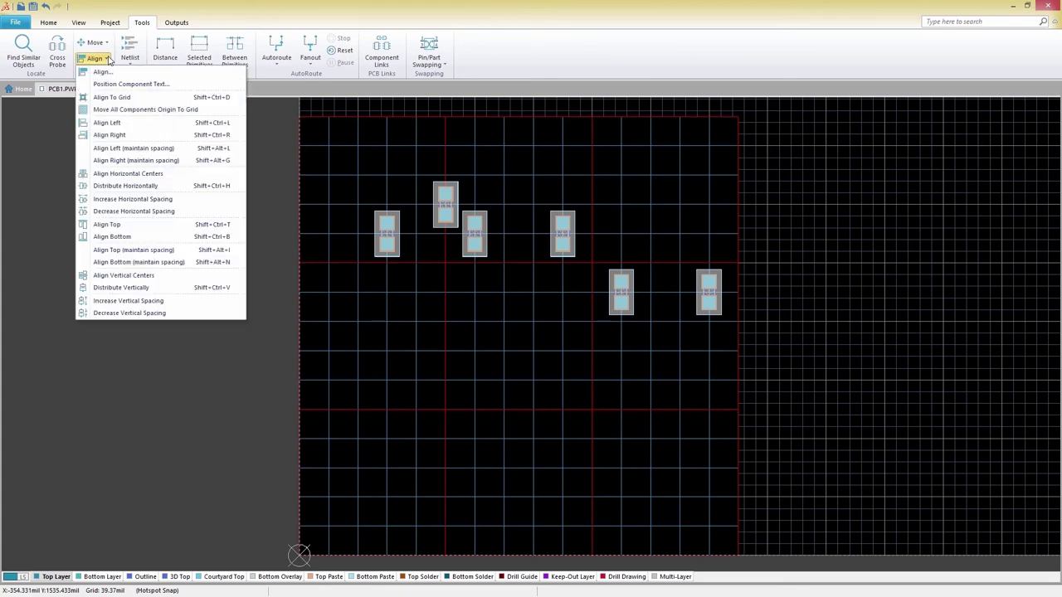
click(104, 275)
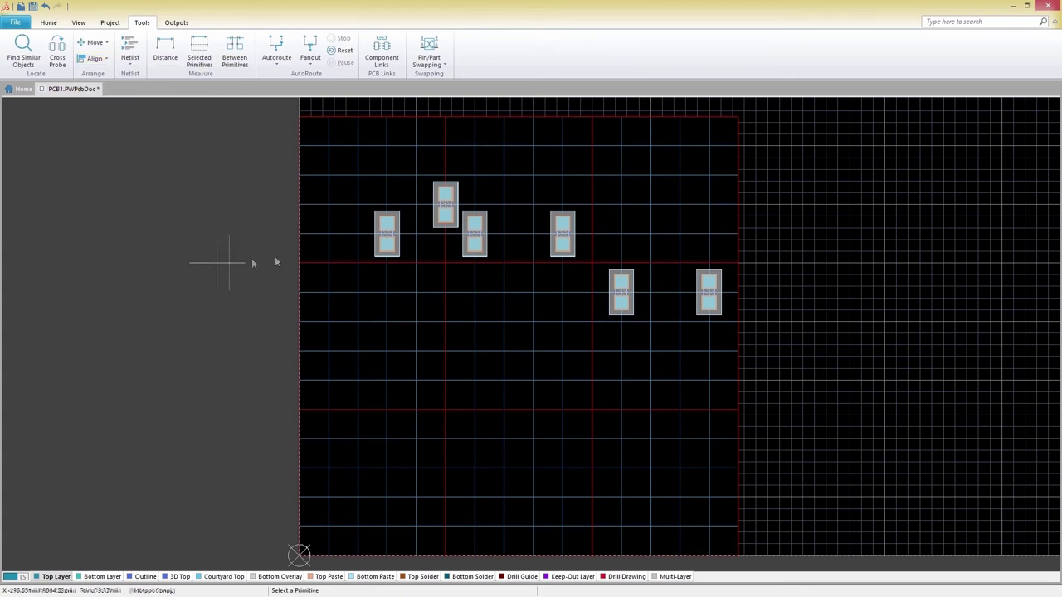
click(474, 233)
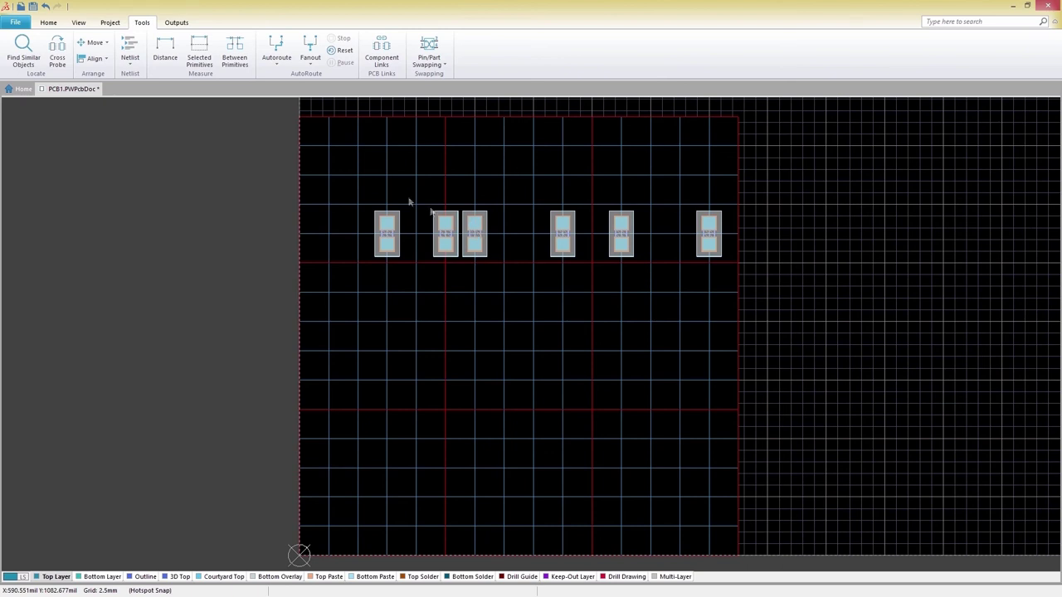
Distribute the six resistors horizontally, then decrease their horizontal spacing.
click(103, 59)
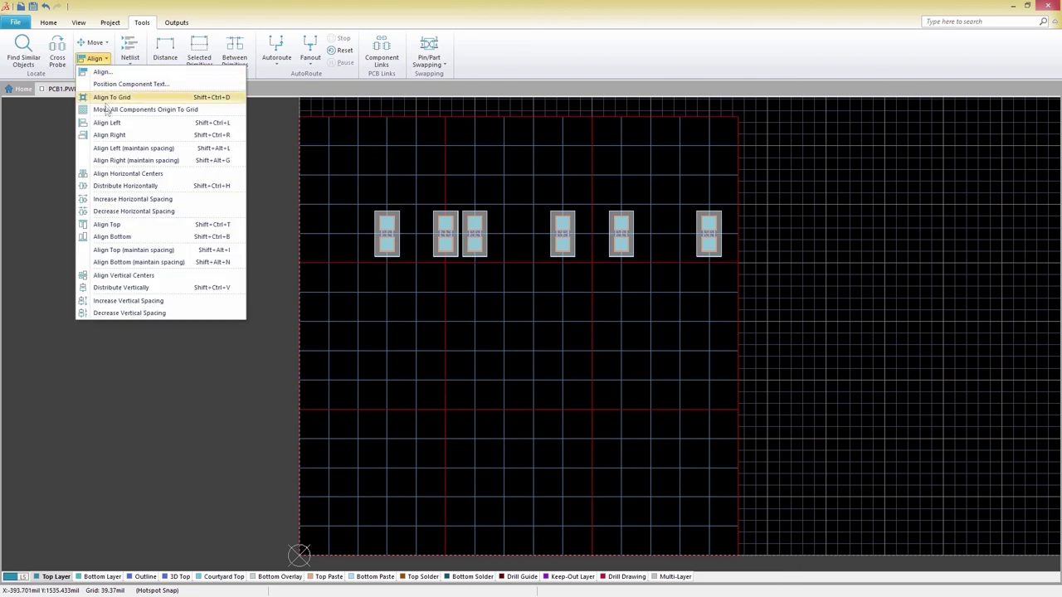
click(124, 185)
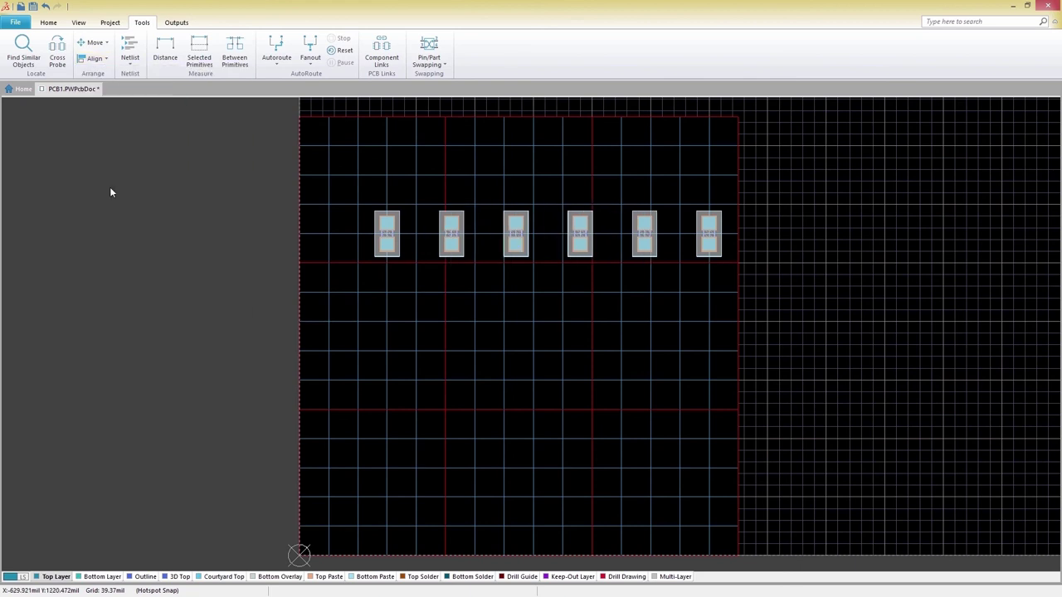
click(103, 60)
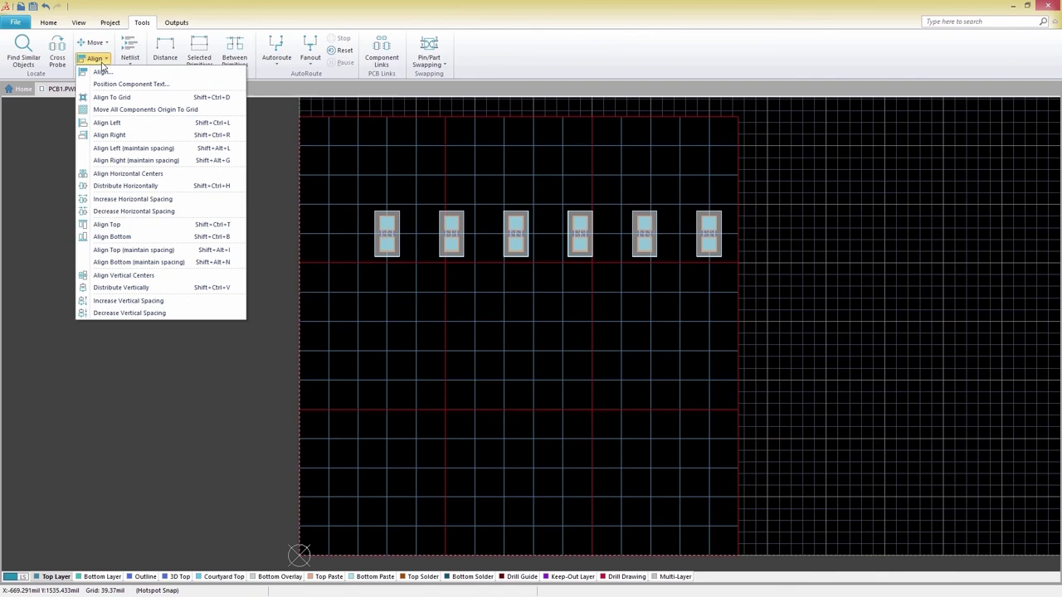
click(132, 211)
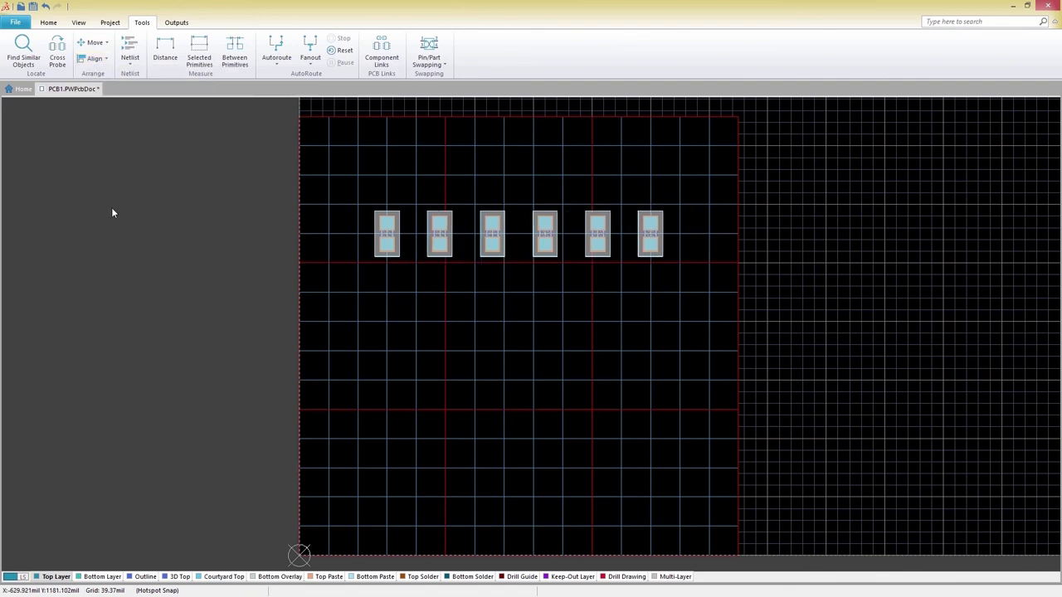
click(103, 60)
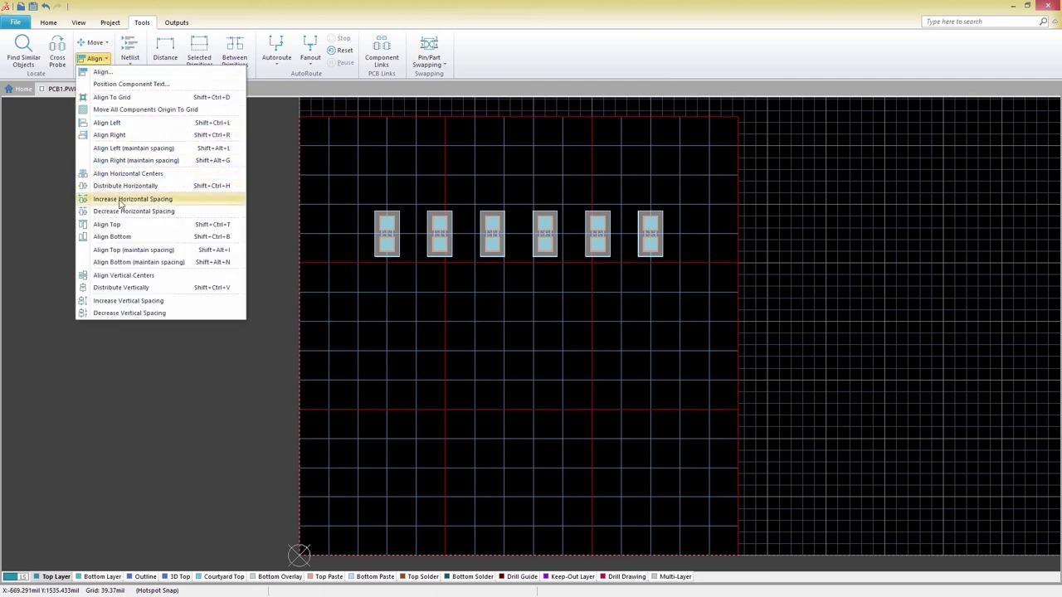